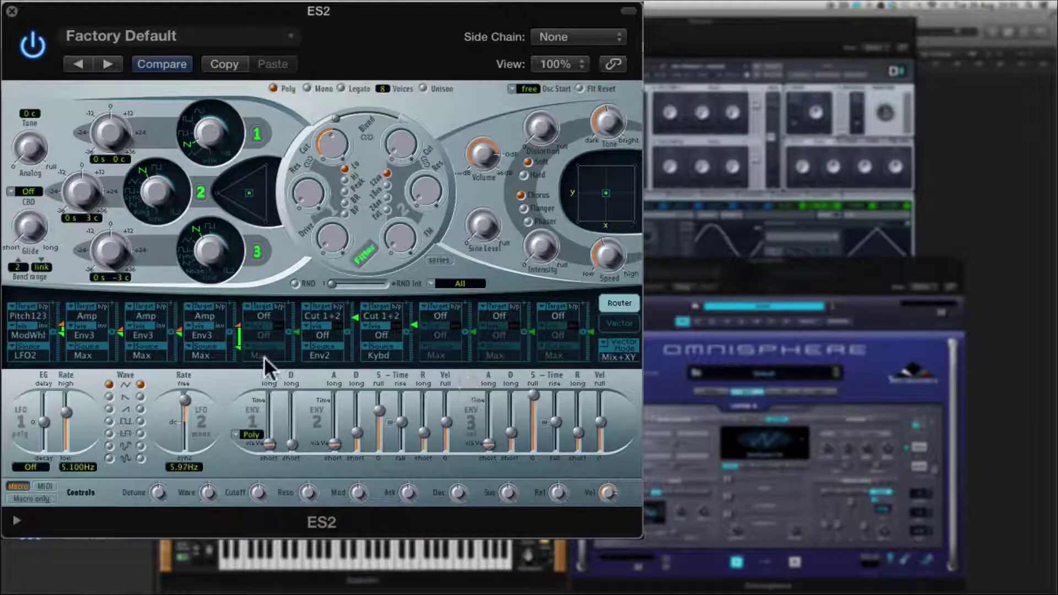
In ES2 modulation router slot 8, set the target to Amp and the source to Env3.
{"action": "left_click", "coordinate": [618, 323]}
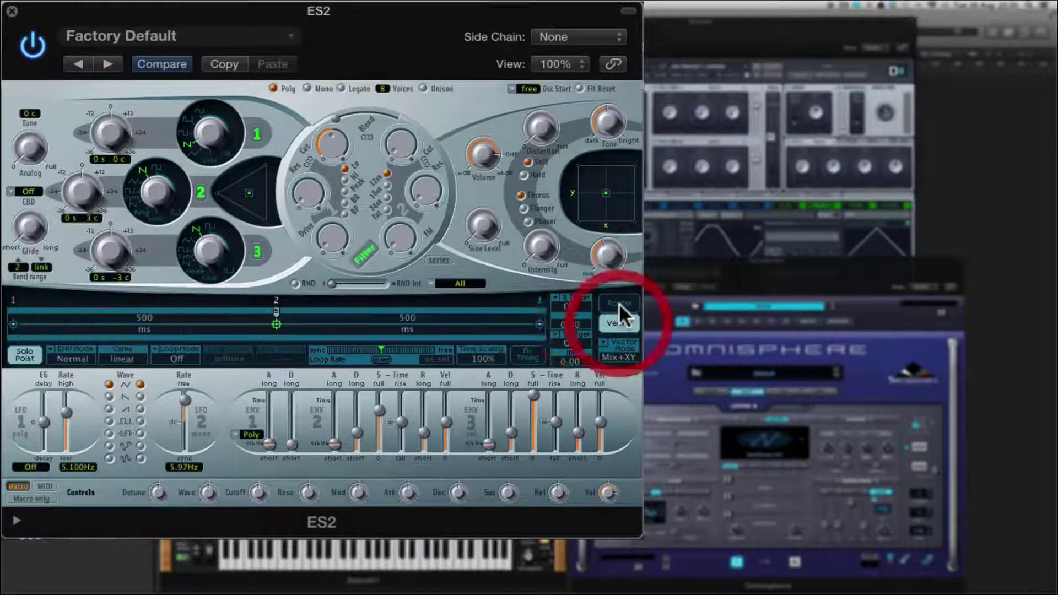
{"action": "left_click", "coordinate": [620, 303]}
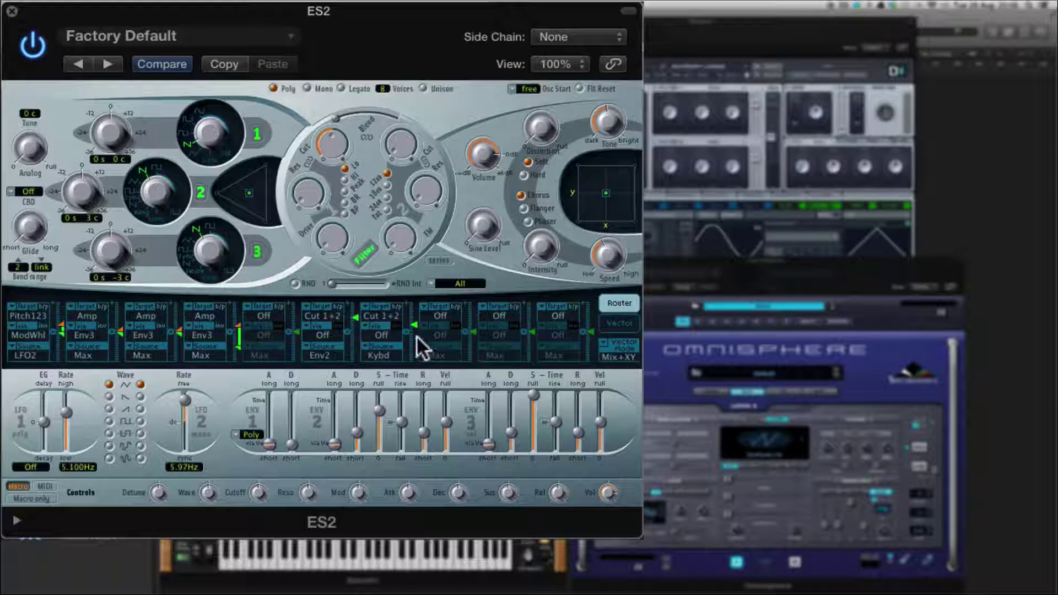
{"action": "left_click", "coordinate": [498, 317]}
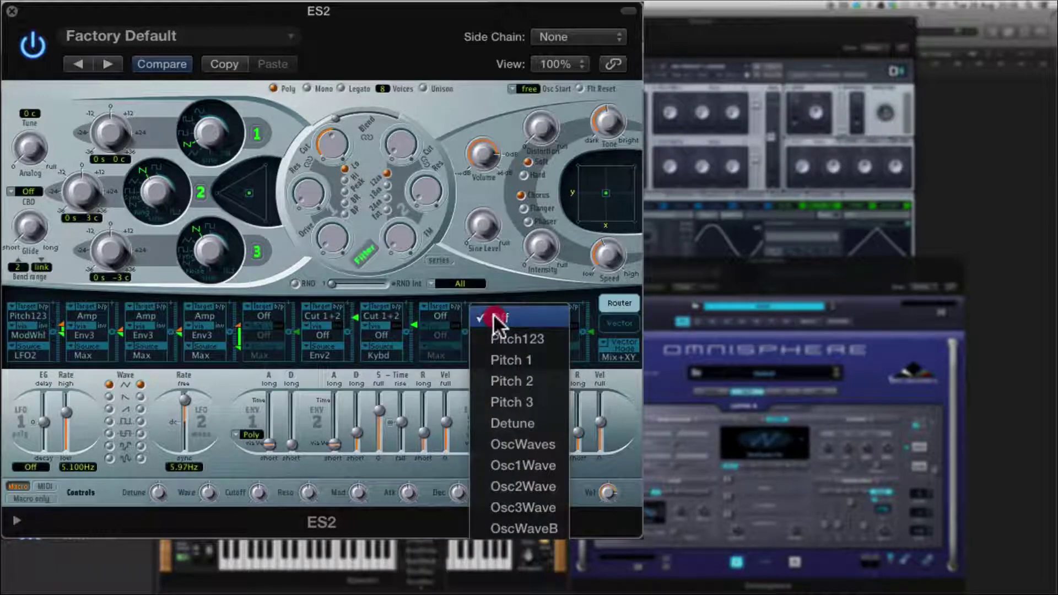
{"action": "left_click", "coordinate": [424, 470]}
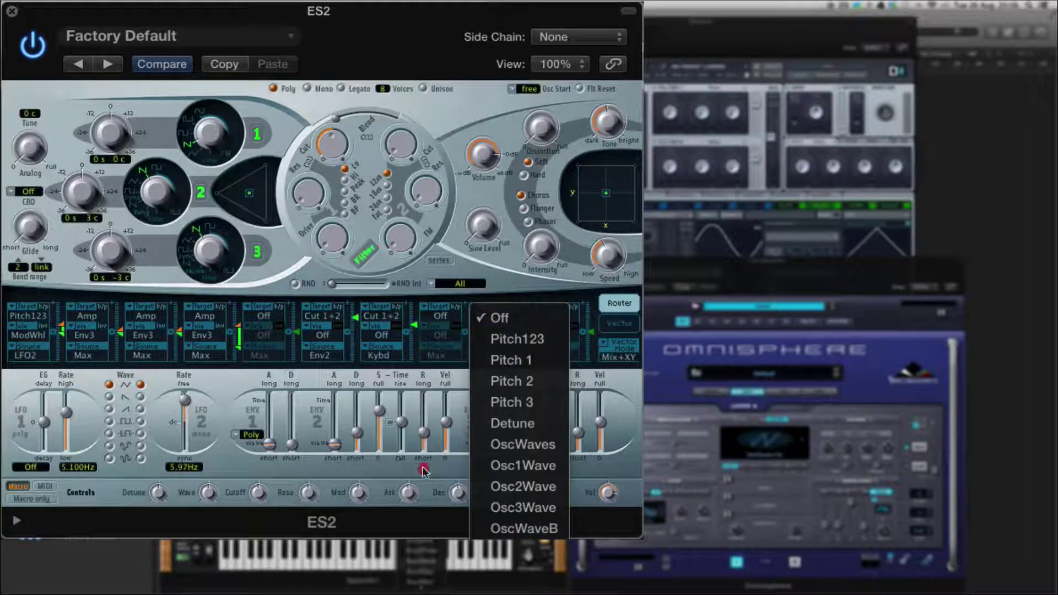
{"action": "left_click", "coordinate": [424, 470]}
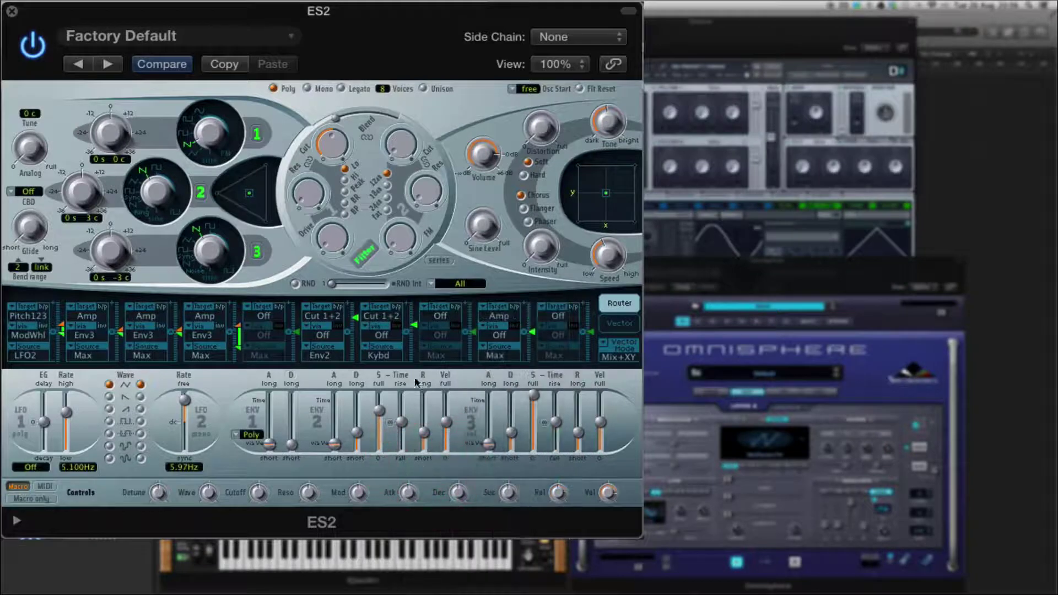
{"action": "left_click", "coordinate": [498, 332]}
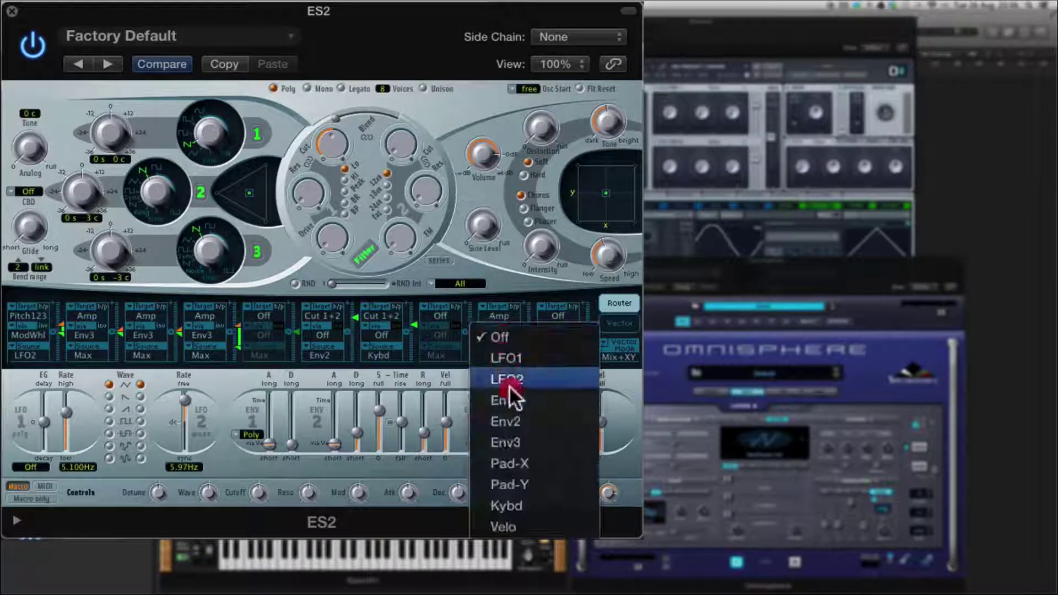
{"action": "left_click", "coordinate": [514, 442]}
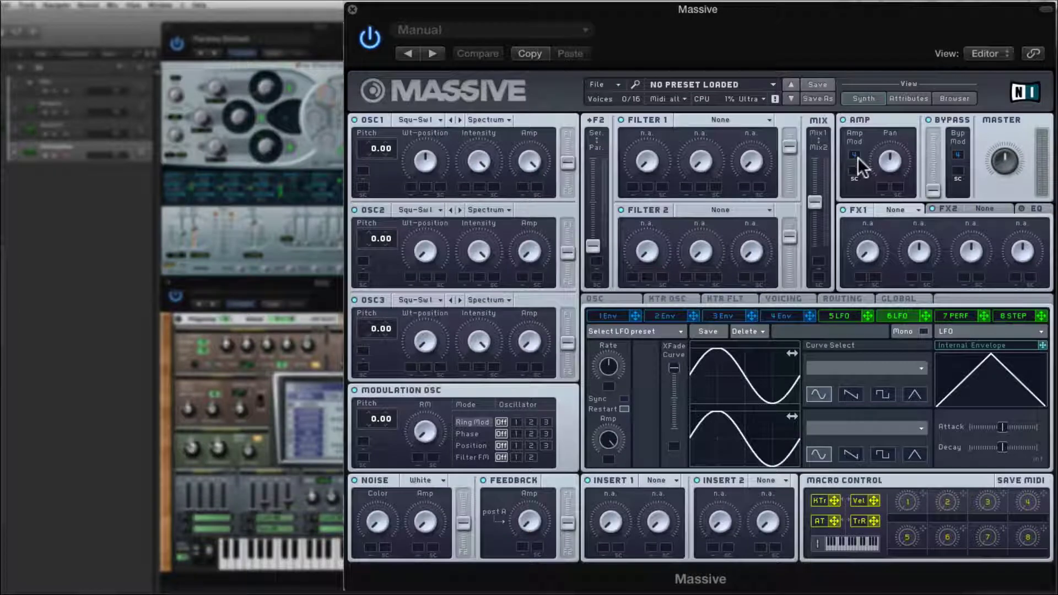
Cycle through Massive's envelope tabs, show the 5 LFO page, and restore the window size.
{"action": "left_click", "coordinate": [787, 313]}
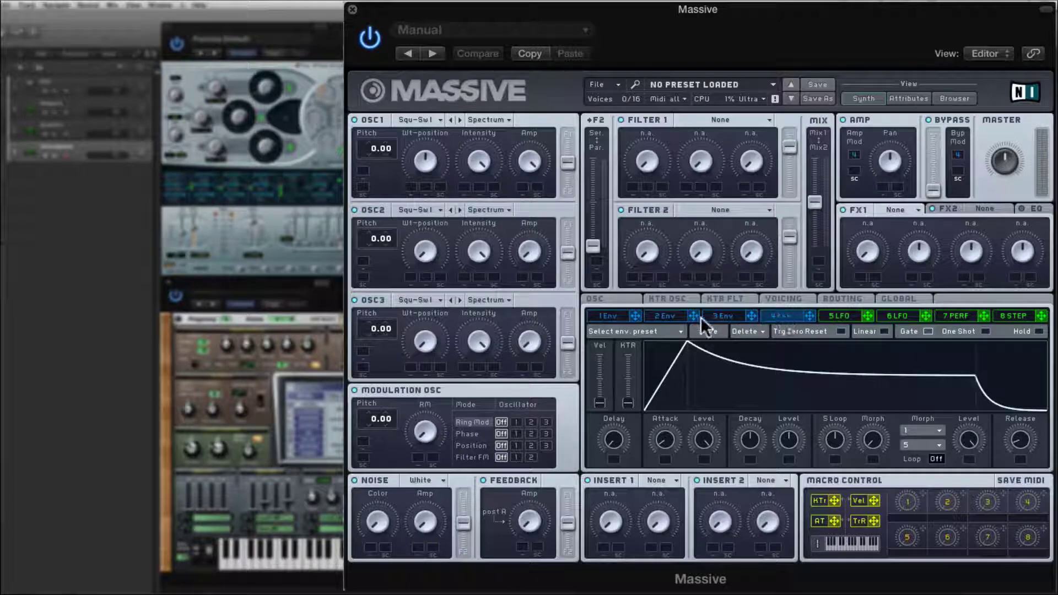
{"action": "left_click", "coordinate": [668, 316]}
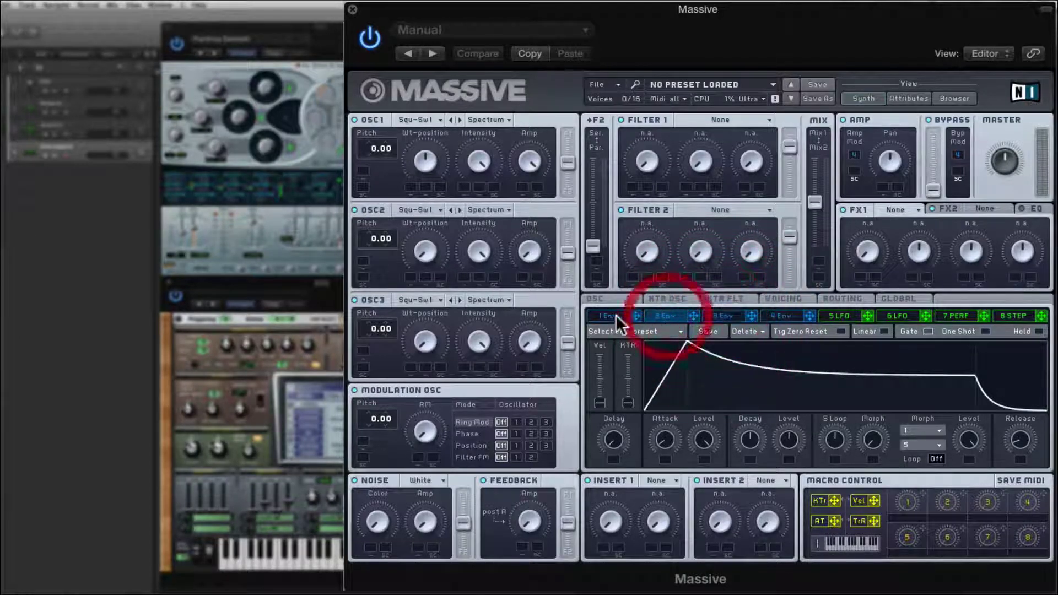
{"action": "left_click", "coordinate": [612, 316]}
{"action": "left_click", "coordinate": [668, 316]}
{"action": "left_click", "coordinate": [719, 316]}
{"action": "left_click", "coordinate": [795, 316]}
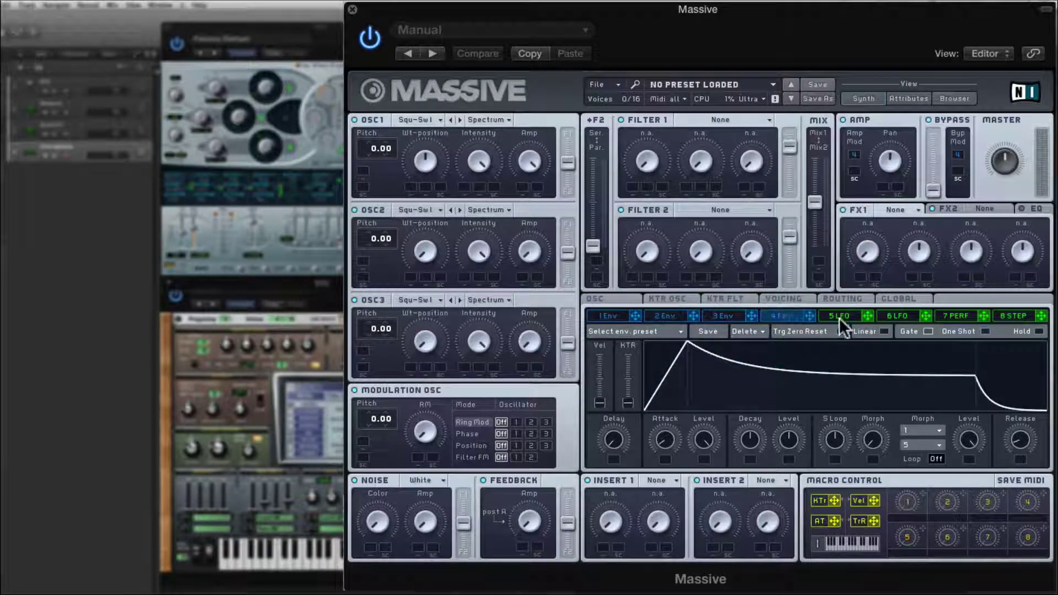
{"action": "left_click", "coordinate": [839, 318]}
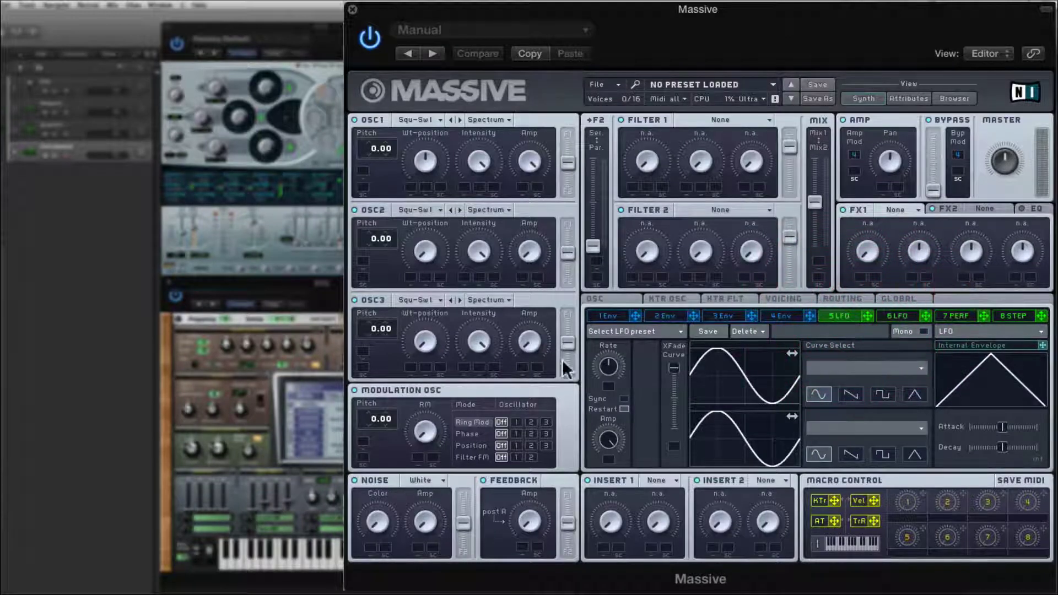
{"action": "double_click", "coordinate": [663, 25]}
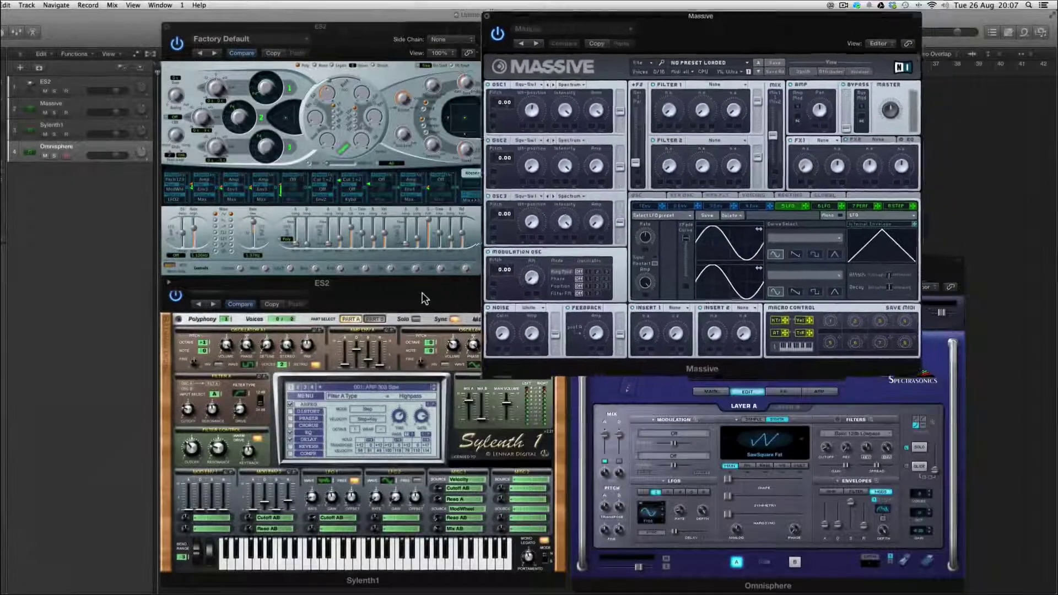
Bring the Sylenth1 window to the front and select Part A for editing.
{"action": "left_click", "coordinate": [429, 285]}
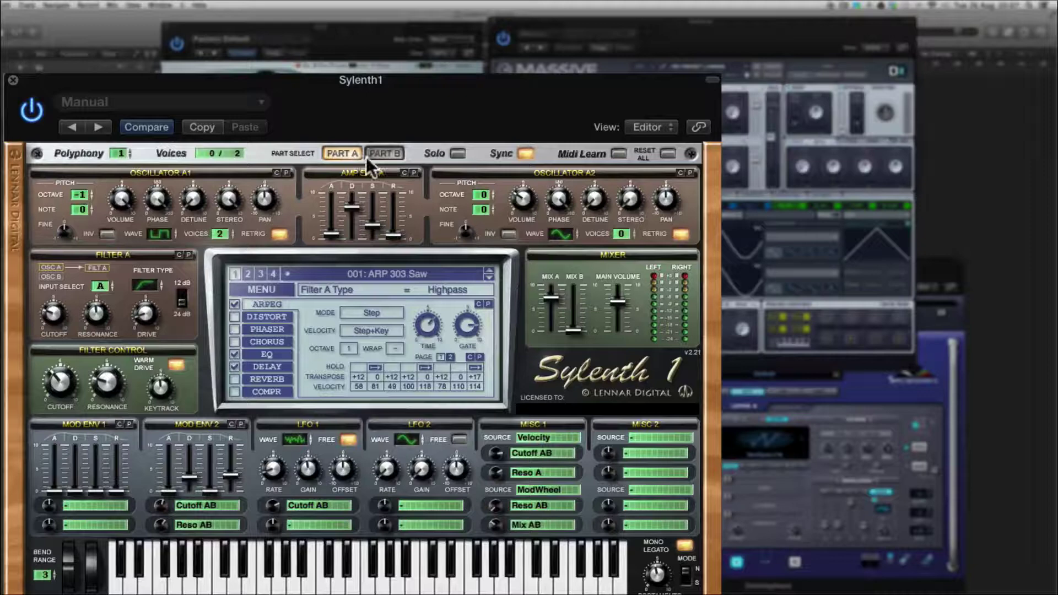
{"action": "left_click", "coordinate": [345, 154]}
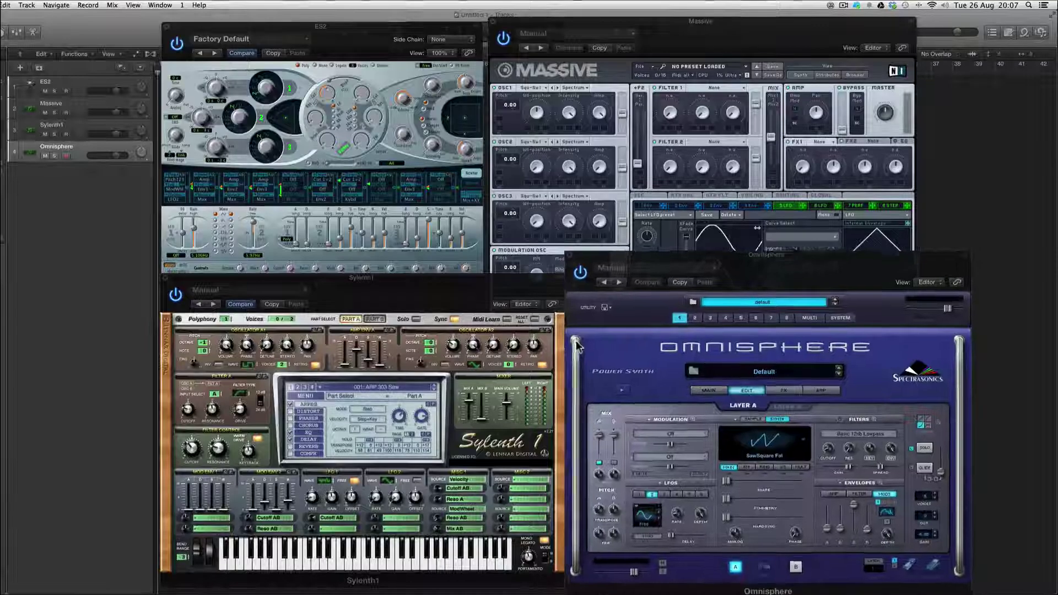
Bring Omnisphere forward, check Layer B, and return to Layer A to toggle its filter section.
{"action": "left_click", "coordinate": [611, 318]}
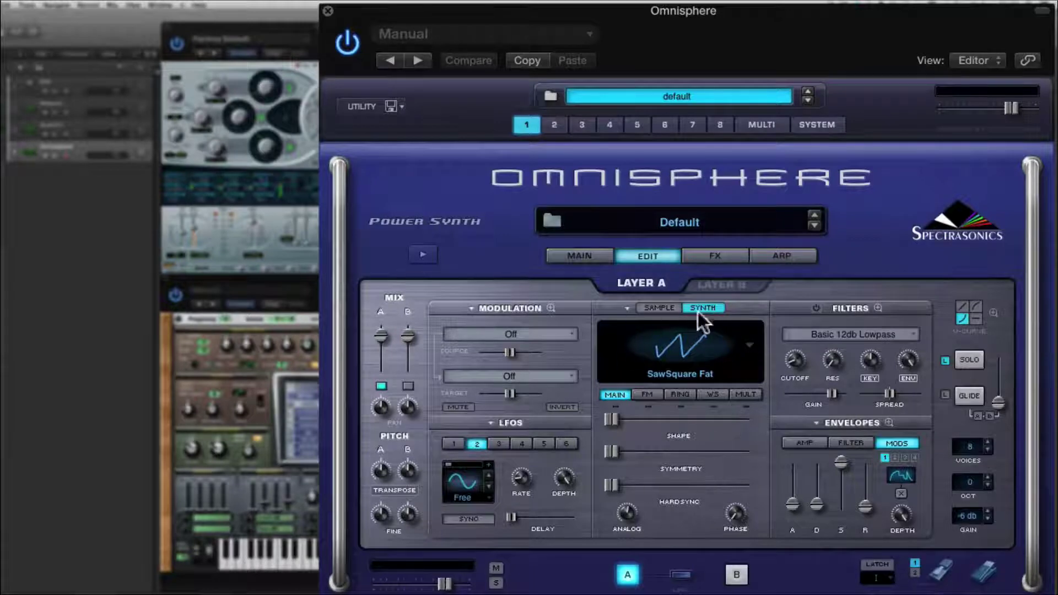
{"action": "left_click", "coordinate": [749, 343]}
{"action": "left_click", "coordinate": [722, 287]}
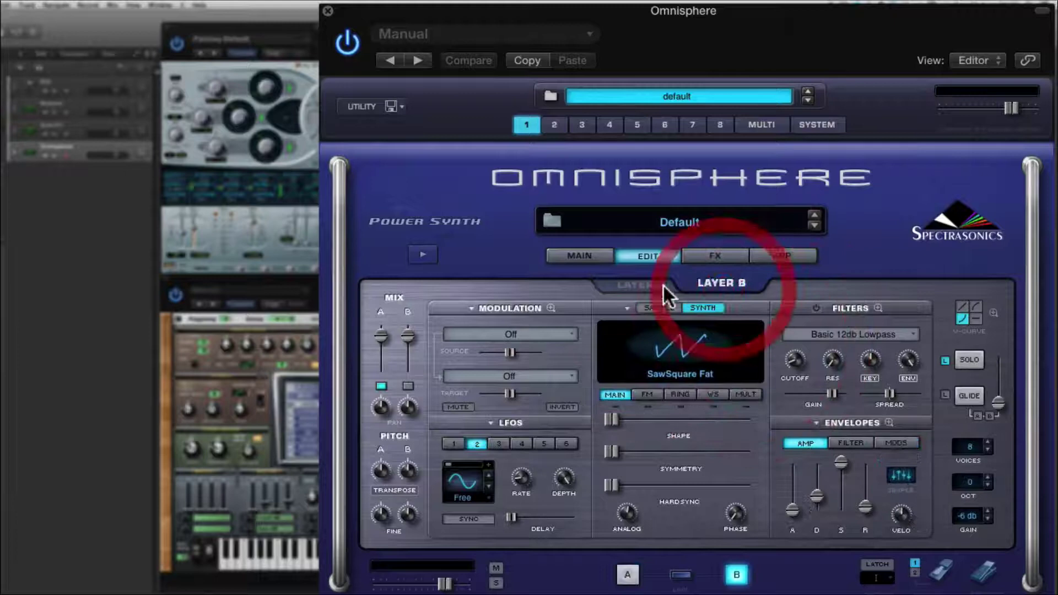
{"action": "left_click", "coordinate": [650, 284]}
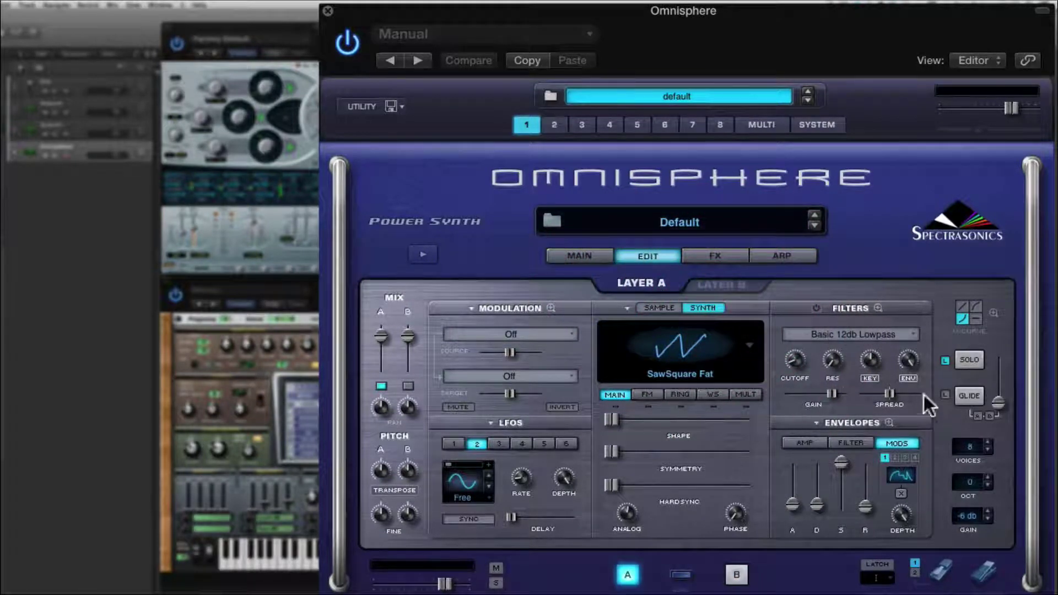
{"action": "left_click", "coordinate": [886, 332]}
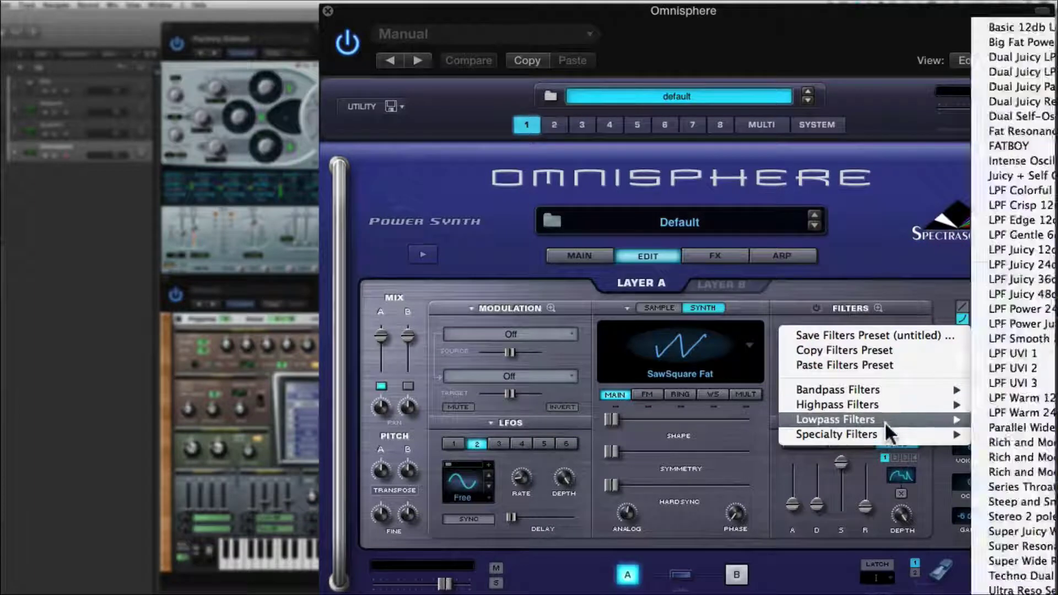
{"action": "left_click", "coordinate": [869, 282]}
{"action": "left_click", "coordinate": [816, 308]}
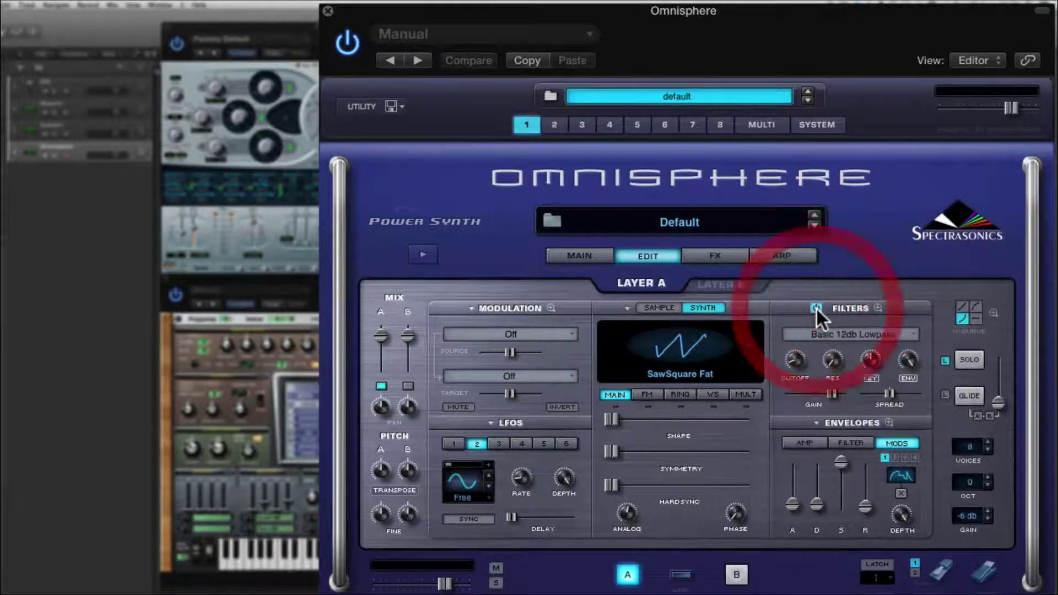
{"action": "left_click", "coordinate": [817, 307]}
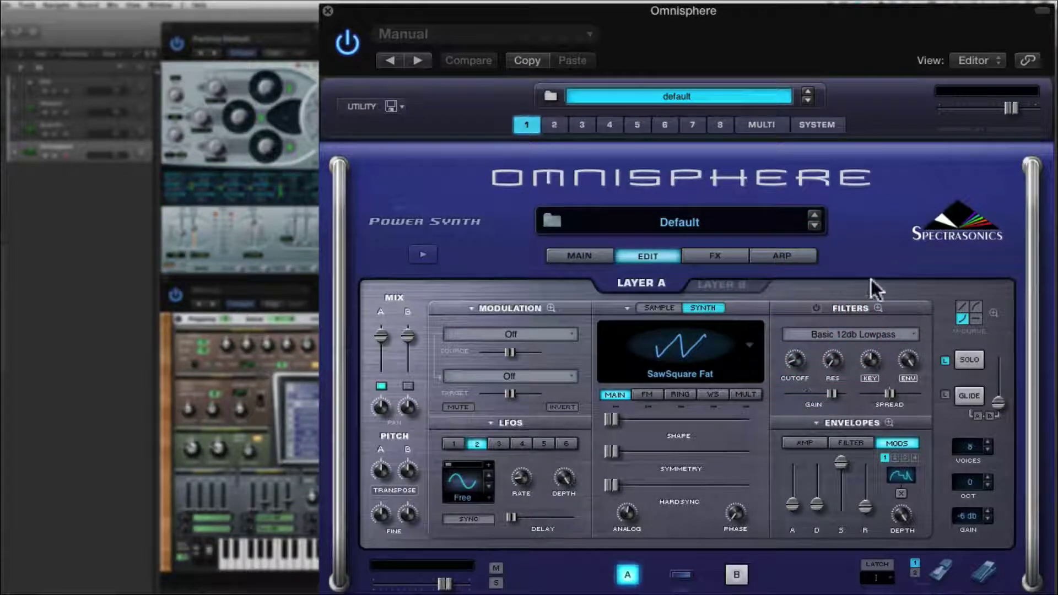
Show Omnisphere's modulation envelopes in the enlarged envelope editor.
{"action": "left_click", "coordinate": [852, 443]}
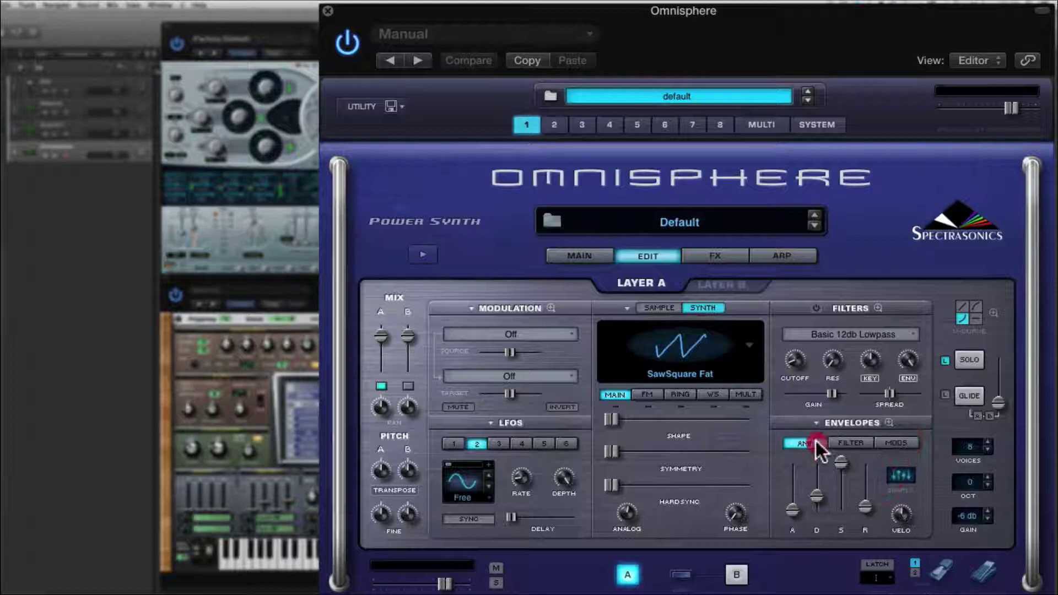
{"action": "left_click", "coordinate": [899, 444]}
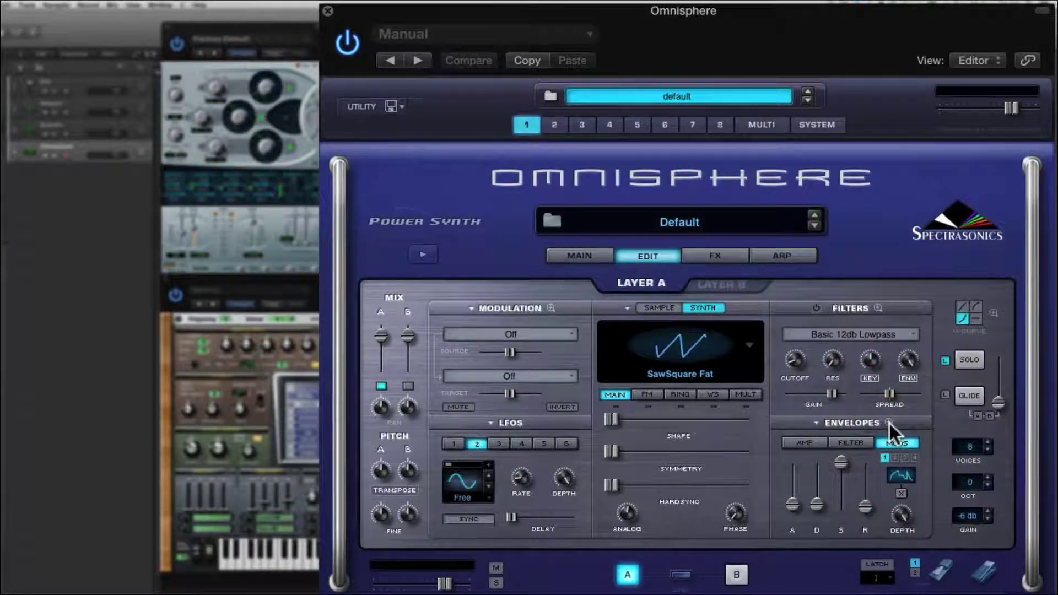
{"action": "left_click", "coordinate": [889, 422]}
Step through the Mod, Filter and Amp envelopes in Envelopes Zoom, then close it.
{"action": "left_click", "coordinate": [765, 330]}
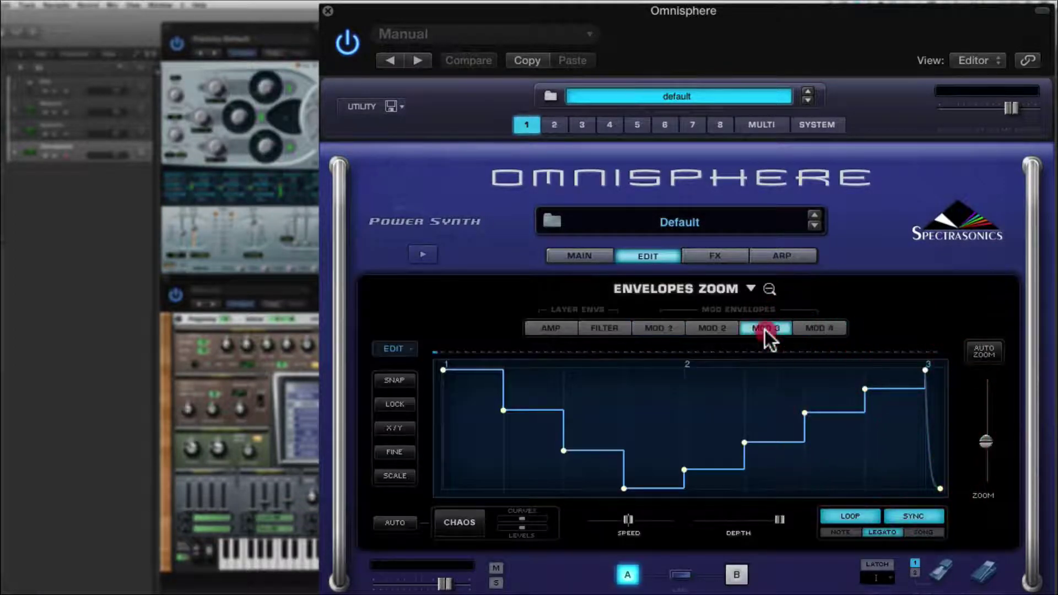
{"action": "left_click", "coordinate": [711, 330]}
{"action": "left_click", "coordinate": [645, 330]}
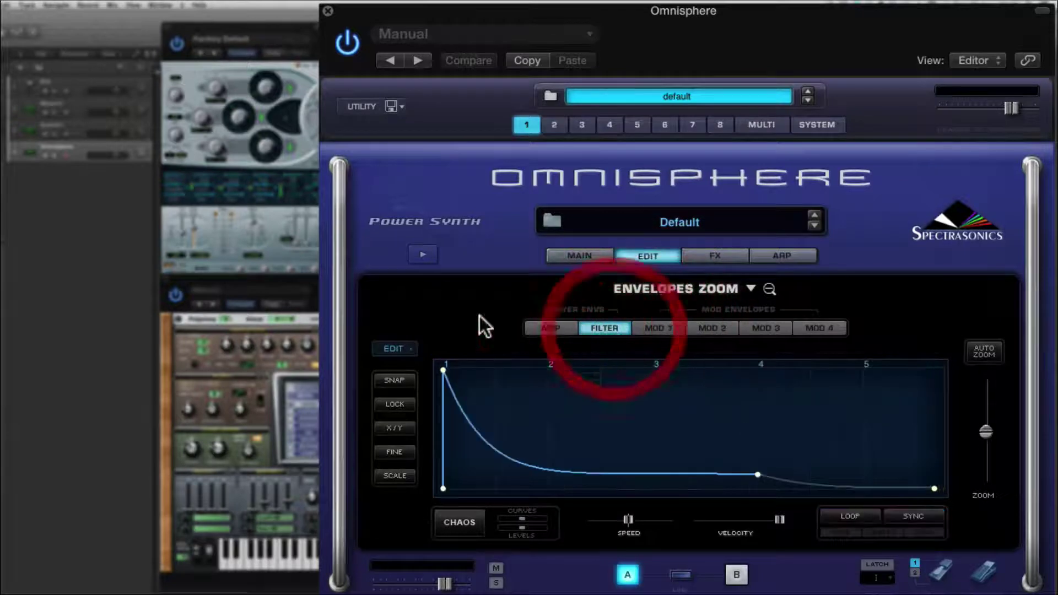
{"action": "left_click", "coordinate": [552, 328]}
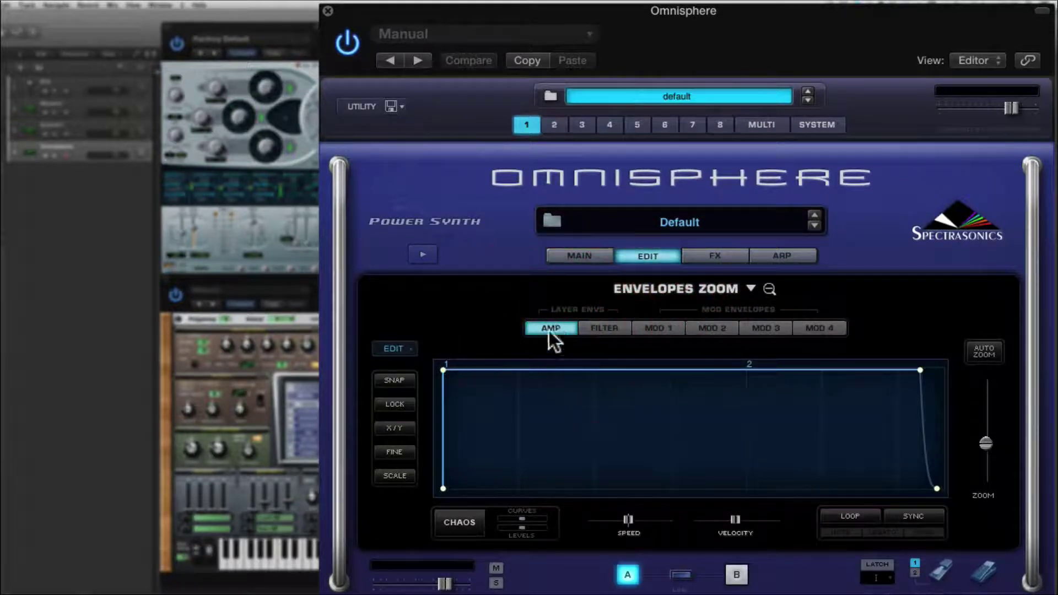
{"action": "left_click", "coordinate": [760, 286]}
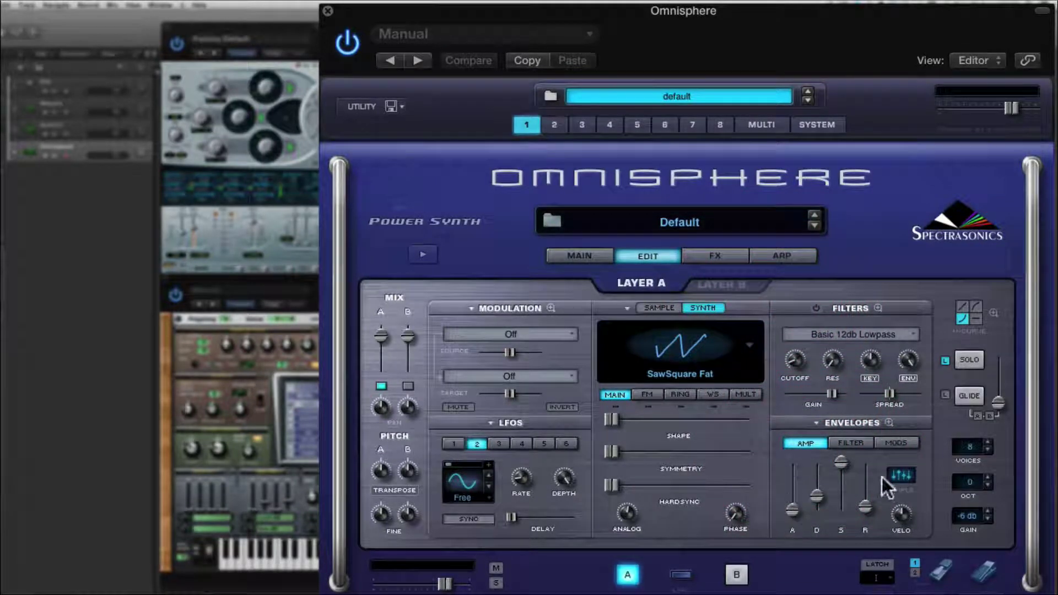
Step through the LFO tabs to show LFO 5 on Layer A.
{"action": "left_click", "coordinate": [455, 446]}
{"action": "left_click", "coordinate": [506, 441]}
{"action": "left_click", "coordinate": [542, 443]}
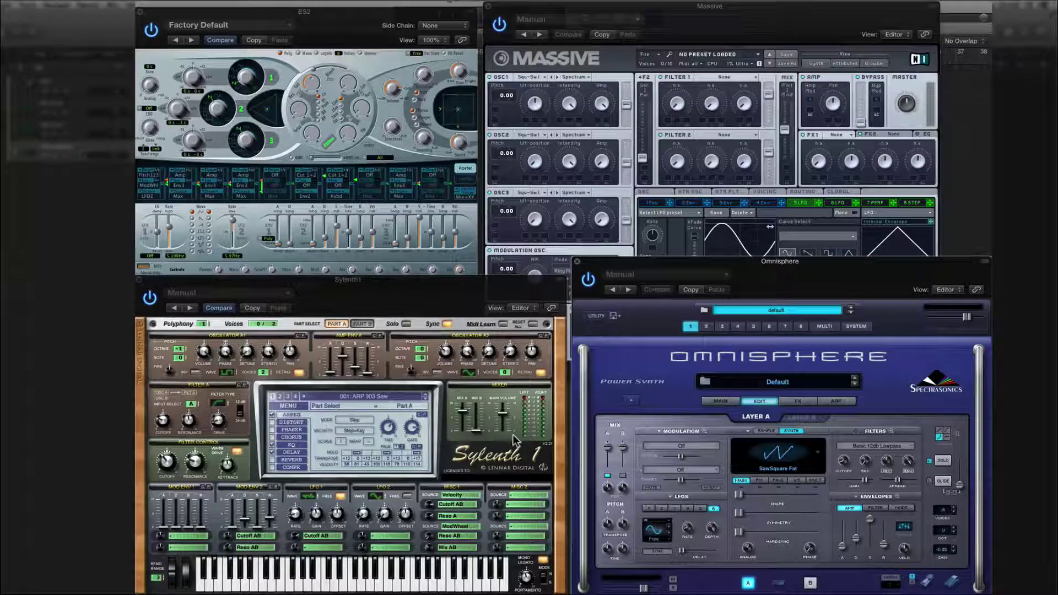
Raise the Massive window over Omnisphere, then make the ES2 window active.
{"action": "left_click", "coordinate": [733, 24]}
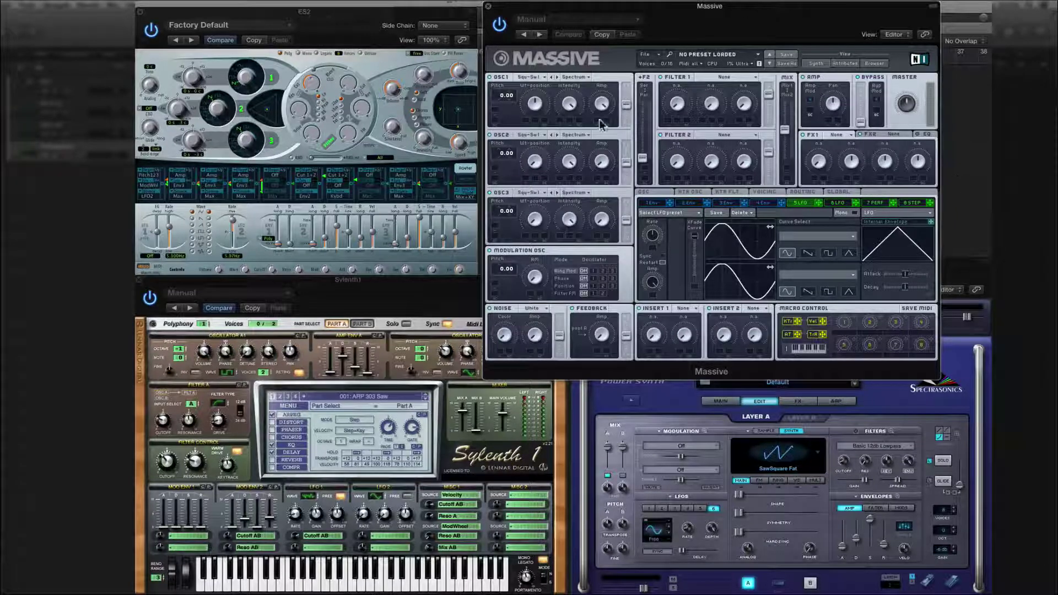
{"action": "left_click", "coordinate": [322, 17]}
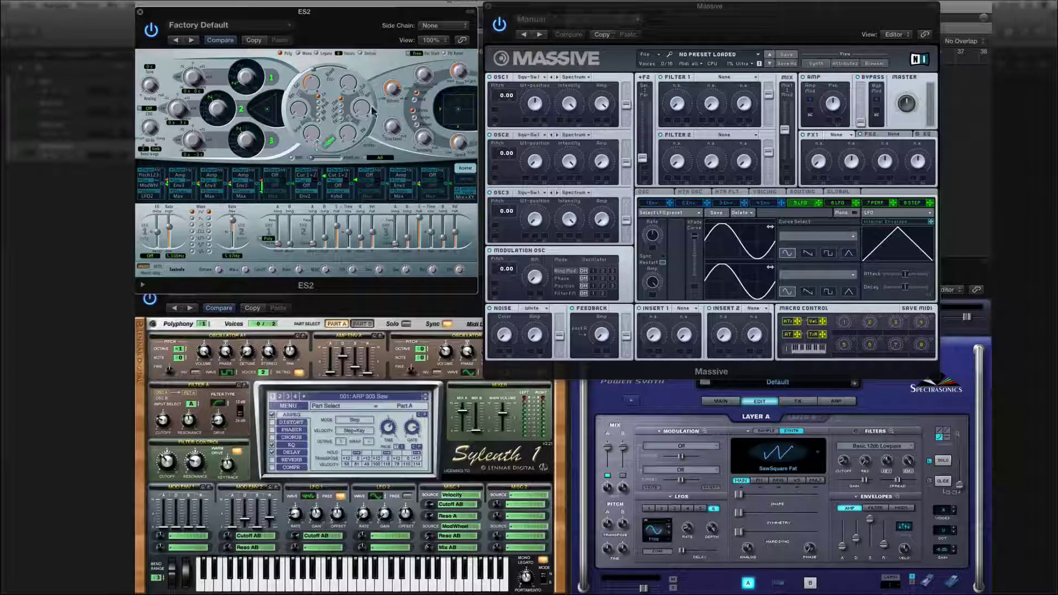
Set Massive's Filter 1 type to Highpass 4, then raise the Sylenth1 window.
{"action": "left_click", "coordinate": [718, 21]}
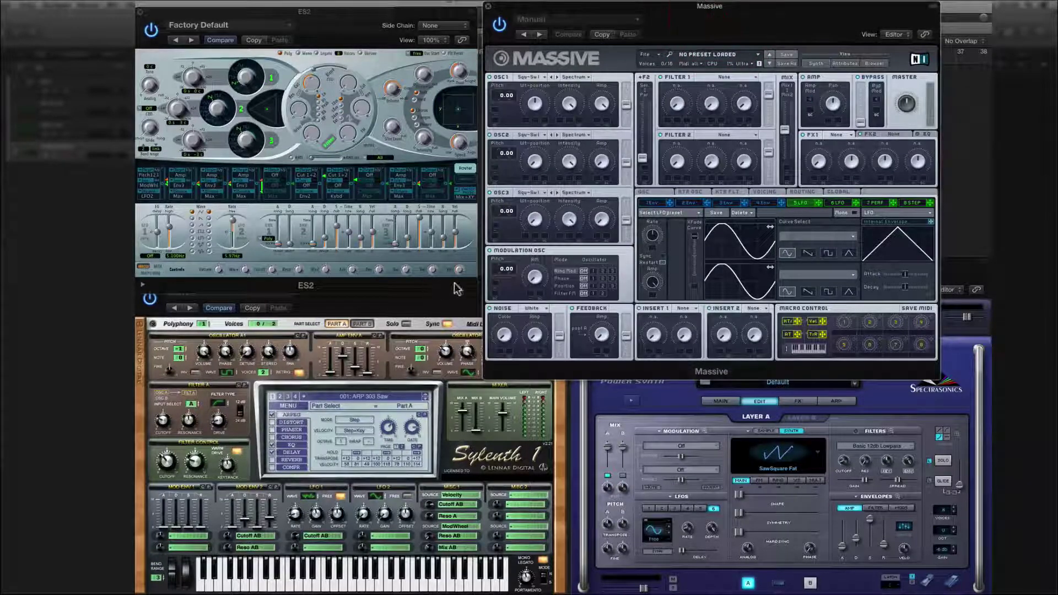
{"action": "left_click", "coordinate": [458, 307]}
{"action": "left_click", "coordinate": [732, 13]}
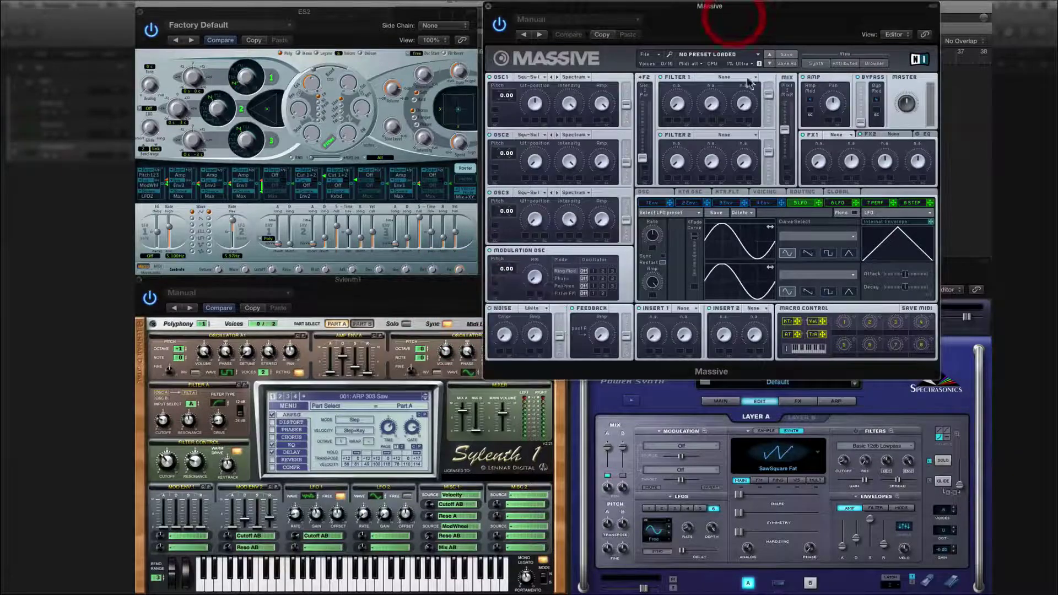
{"action": "left_click", "coordinate": [728, 78]}
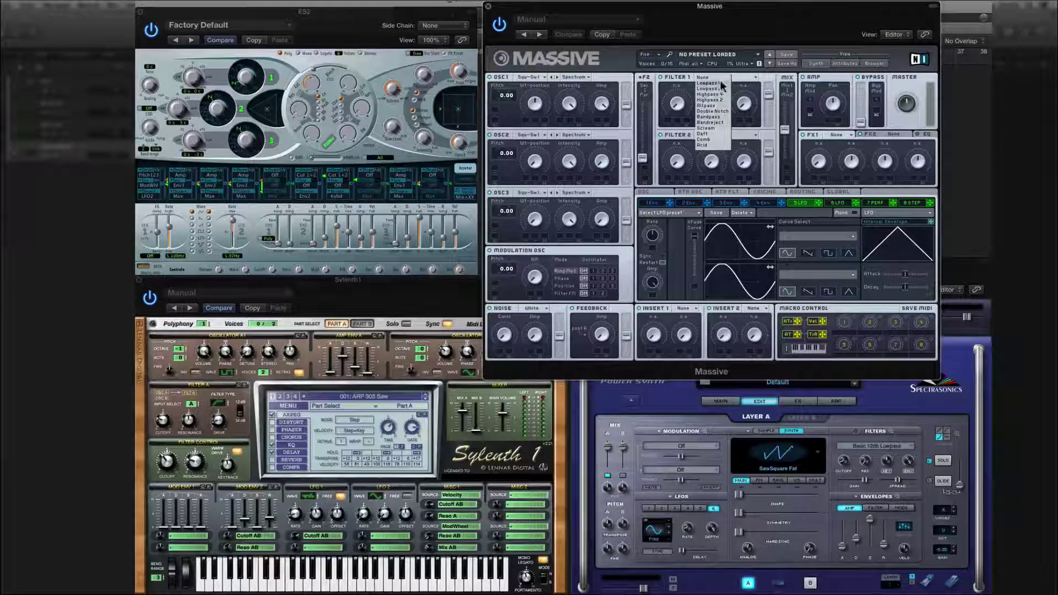
{"action": "left_click", "coordinate": [753, 34]}
{"action": "left_click", "coordinate": [710, 94]}
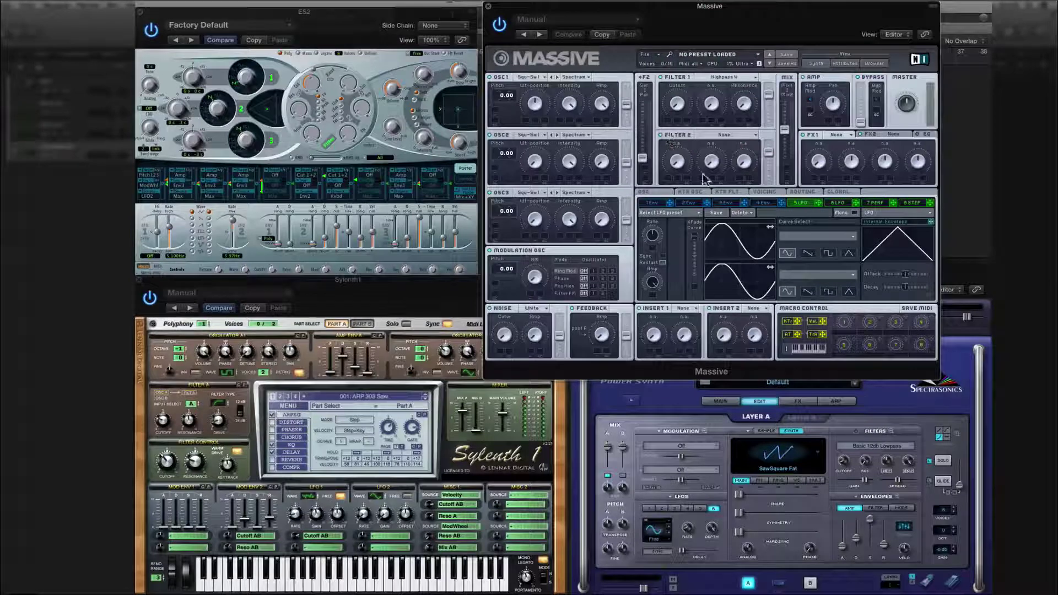
{"action": "left_click", "coordinate": [353, 297]}
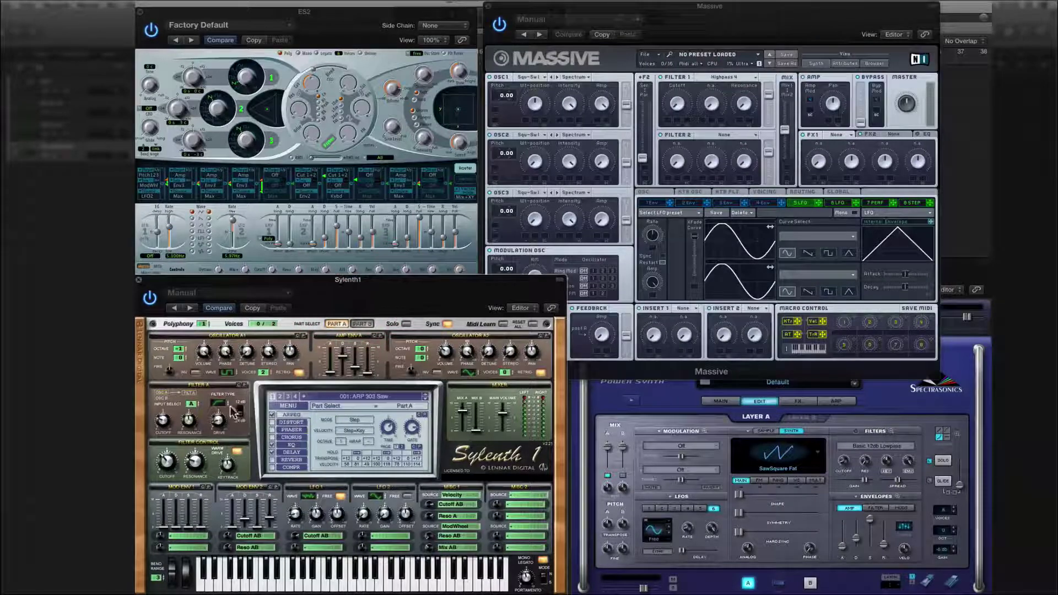
On Sylenth1 Part A, turn the Filter A type knob to Highpass.
{"action": "left_click", "coordinate": [362, 323]}
{"action": "left_click", "coordinate": [337, 324]}
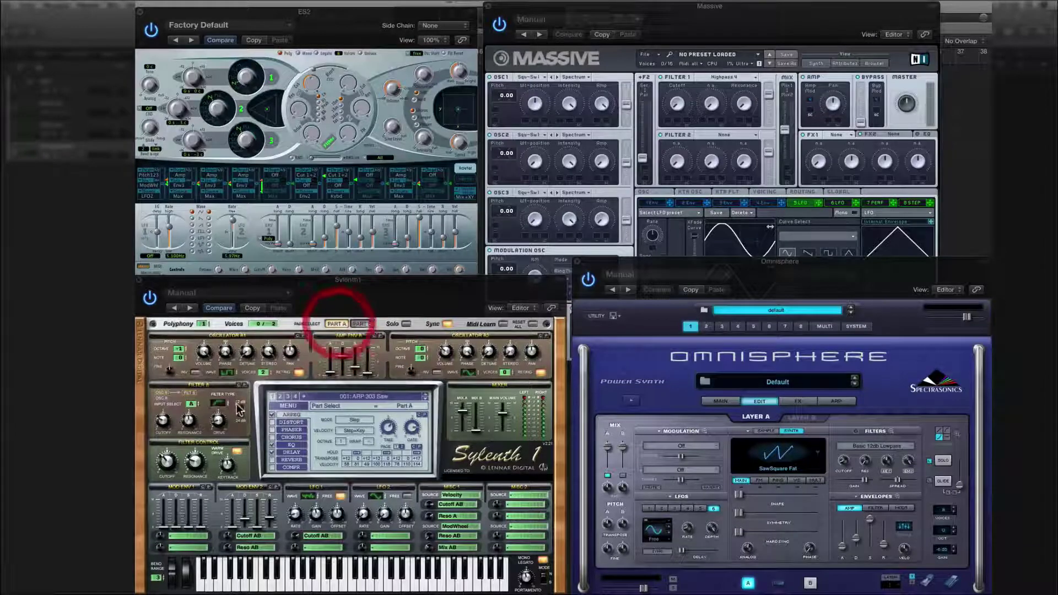
{"action": "left_click", "coordinate": [220, 409]}
{"action": "mouse_move", "coordinate": [219, 412]}
{"action": "left_mouse_down"}
{"action": "mouse_move", "coordinate": [219, 443]}
{"action": "mouse_move", "coordinate": [218, 395]}
{"action": "left_mouse_up"}
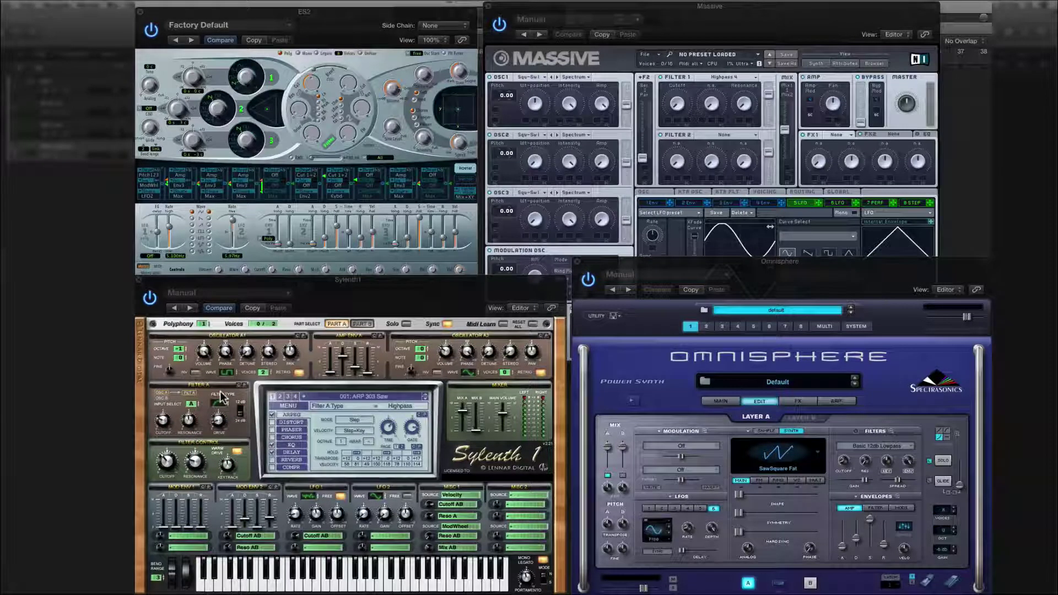
Open Omnisphere's enlarged Filter 1/Filter 2 view and browse the filter presets without changing them.
{"action": "left_click", "coordinate": [881, 390]}
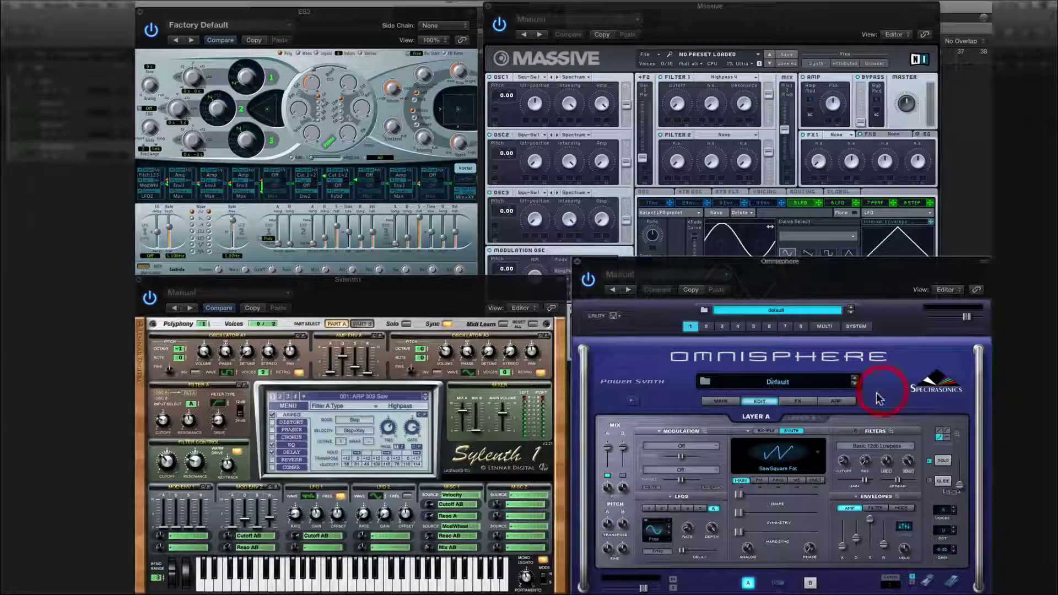
{"action": "left_click", "coordinate": [893, 432]}
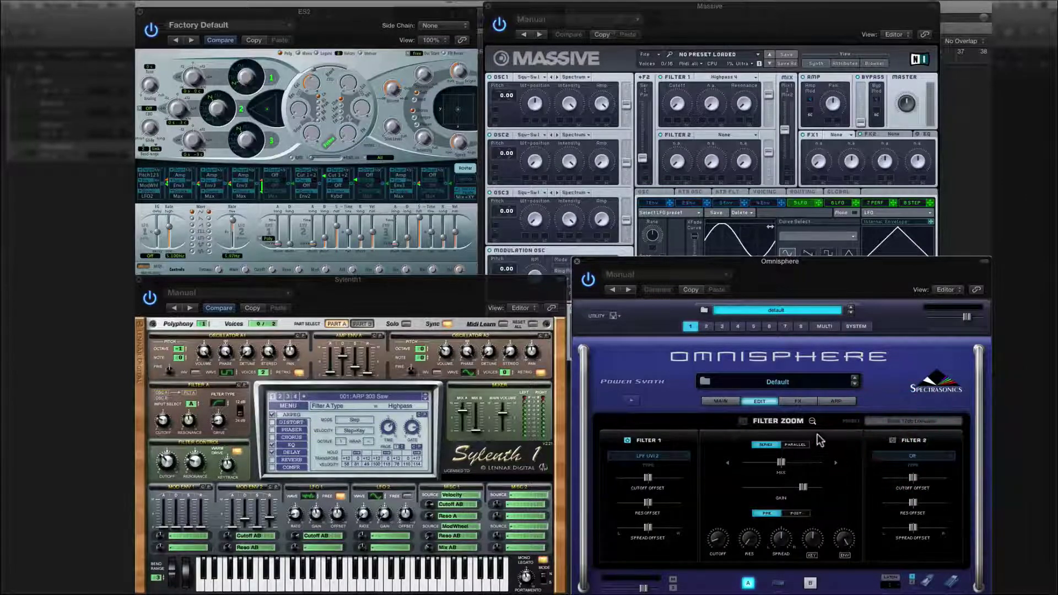
{"action": "left_click", "coordinate": [915, 422]}
{"action": "mouse_move", "coordinate": [884, 453]}
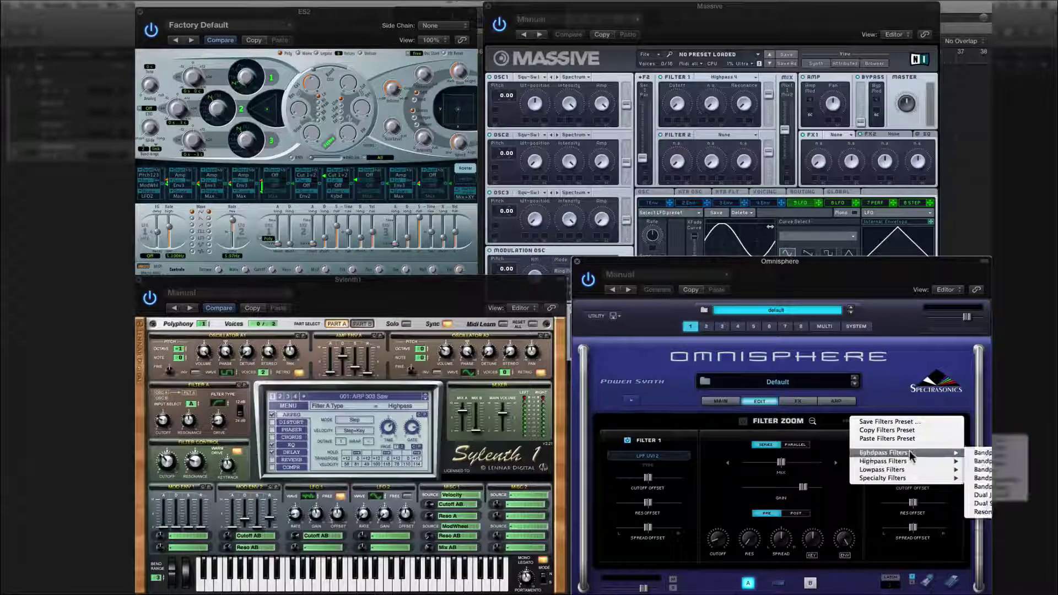
{"action": "left_click", "coordinate": [828, 438]}
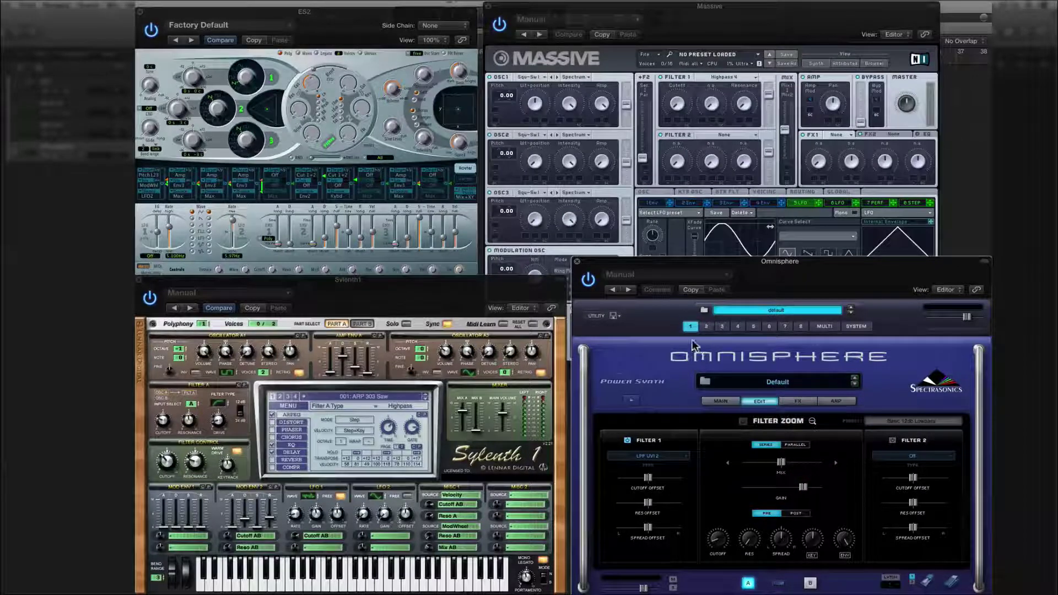
{"action": "left_click", "coordinate": [721, 401]}
{"action": "left_click", "coordinate": [755, 401]}
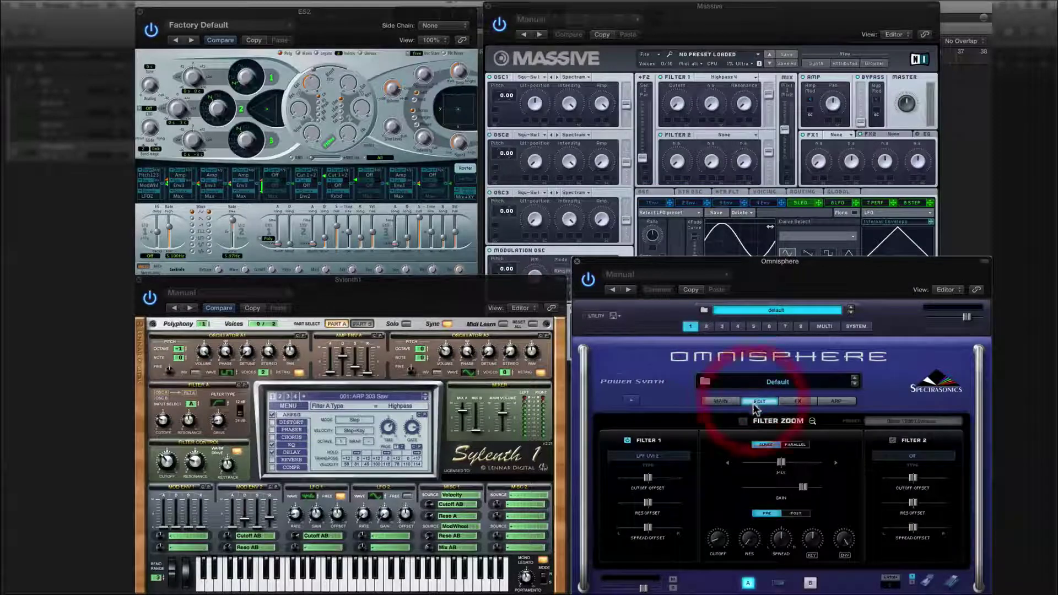
Close Omnisphere's Filter Zoom to return to the full Layer A edit page.
{"action": "left_click", "coordinate": [812, 421]}
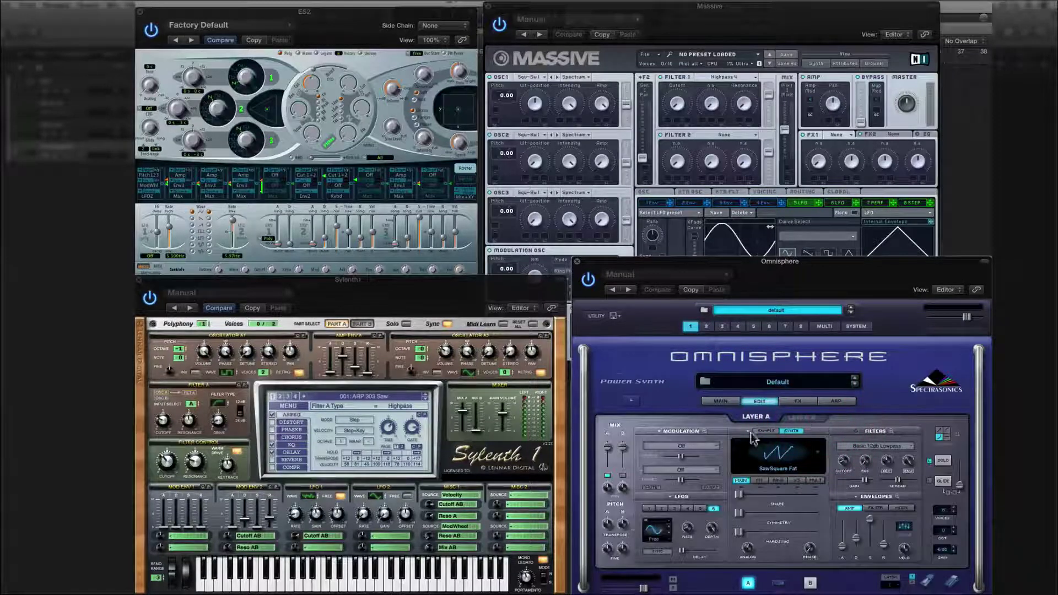